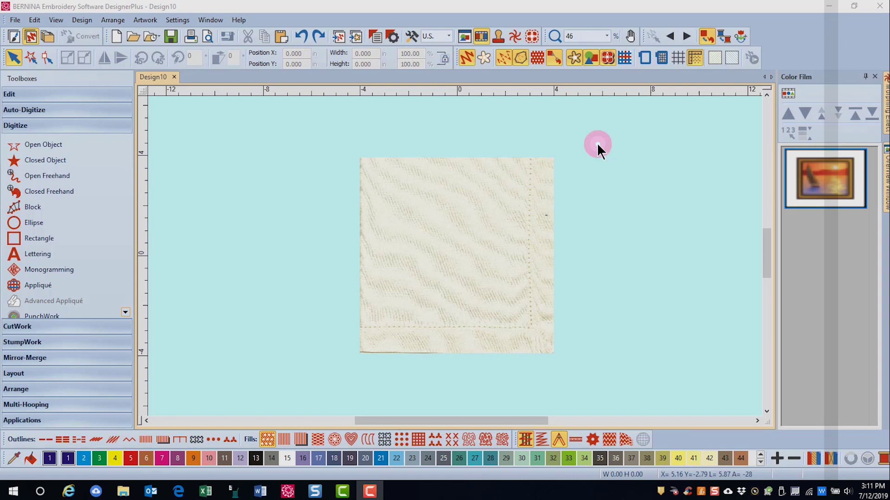
Display the Large Oval 255 x 145 hoop on the canvas with manual hoop positioning
left_click(644, 58)
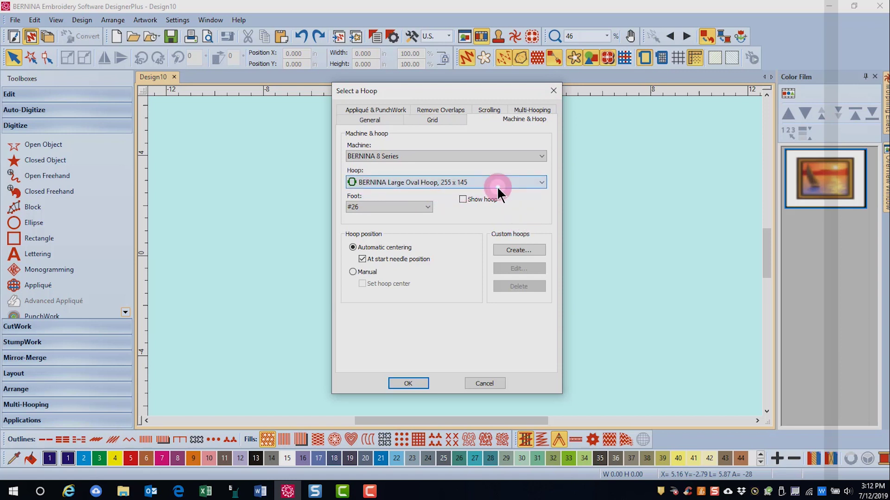
left_click(462, 200)
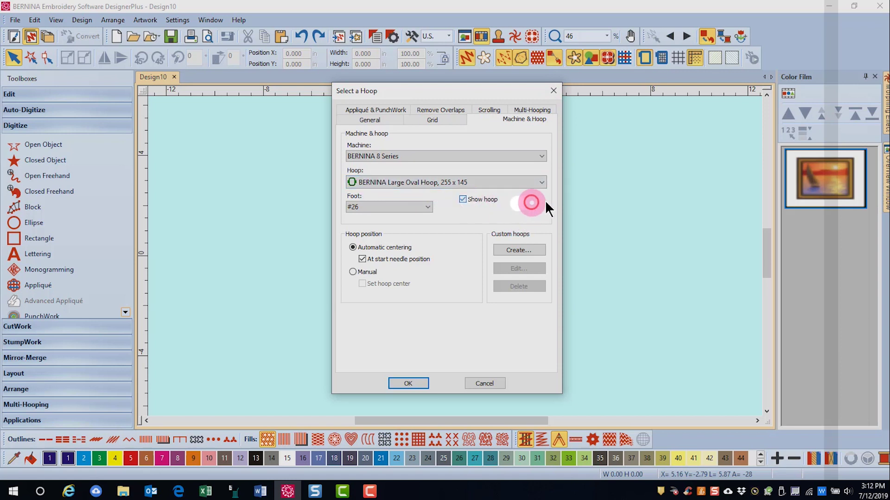
left_click(352, 272)
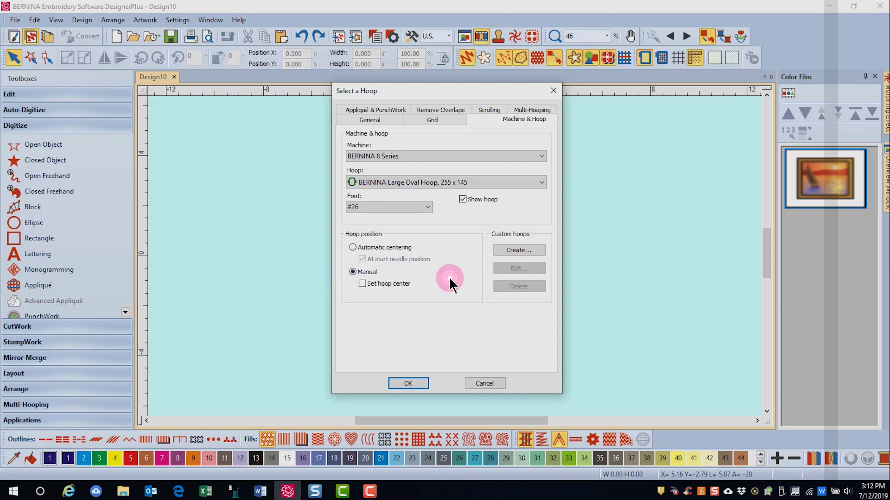
left_click(412, 385)
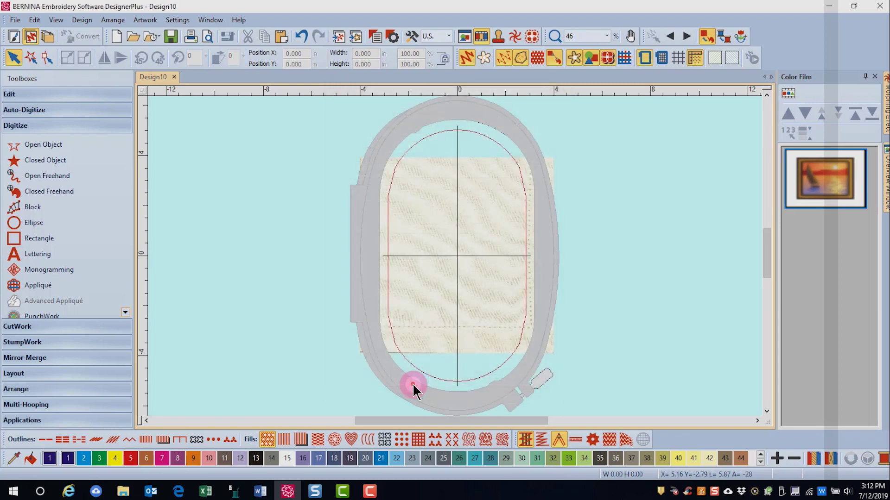
Select the napkin backdrop and rotate it clockwise in 45° steps so its corner points down
left_click(496, 194)
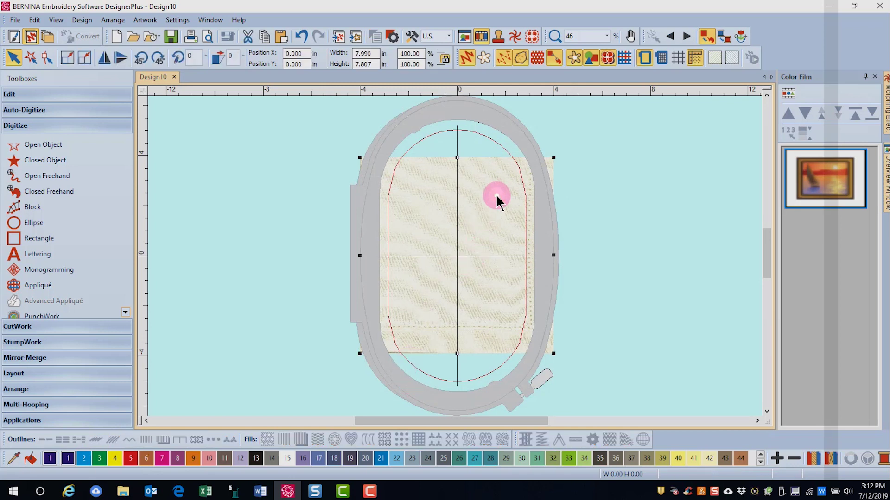
left_click(159, 59)
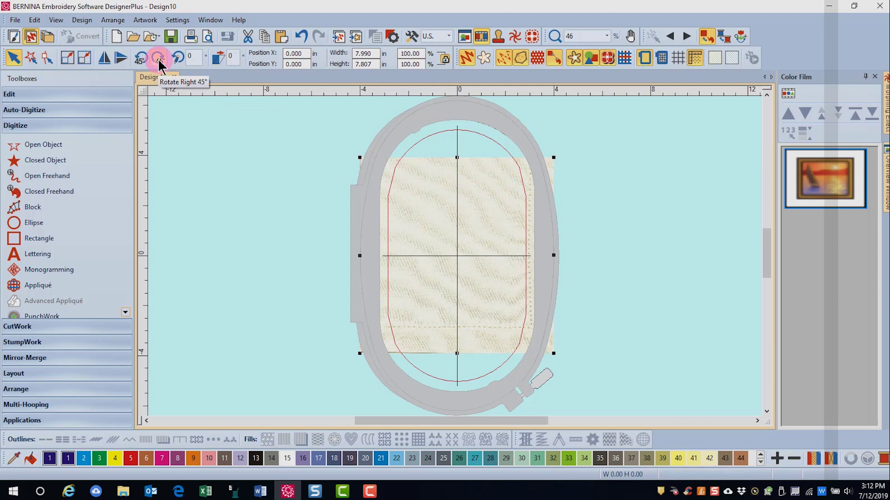
left_click(158, 59)
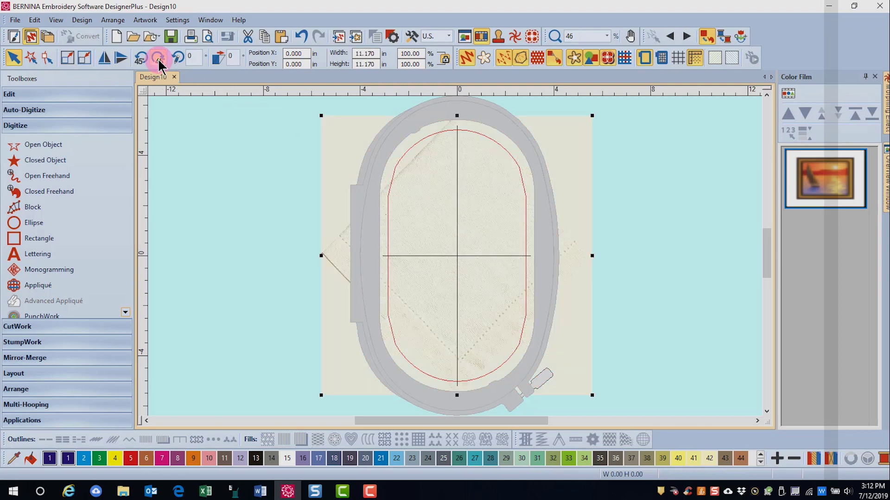
Drag and nudge the napkin so its corner sits inside the hoop, then lock it
left_click(435, 143)
left_click_drag(582, 206, 586, 187)
left_click_drag(586, 341, 585, 334)
key("Left")
key("Left")
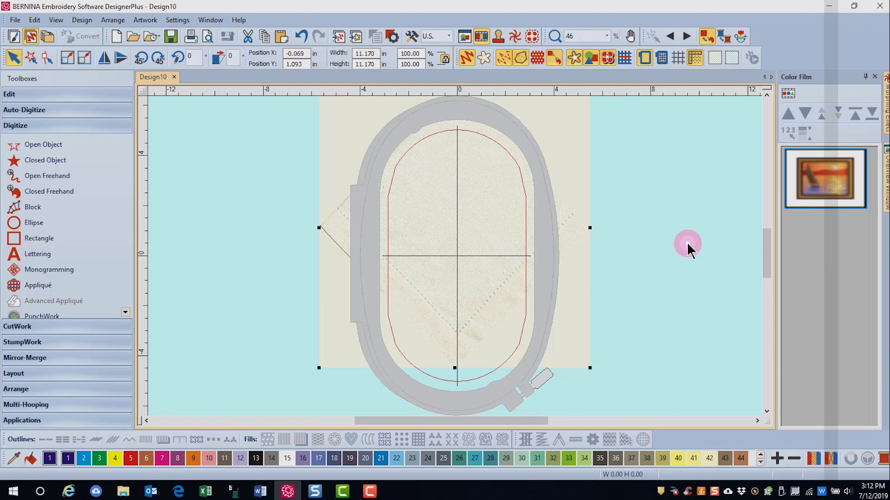
right_click(563, 134)
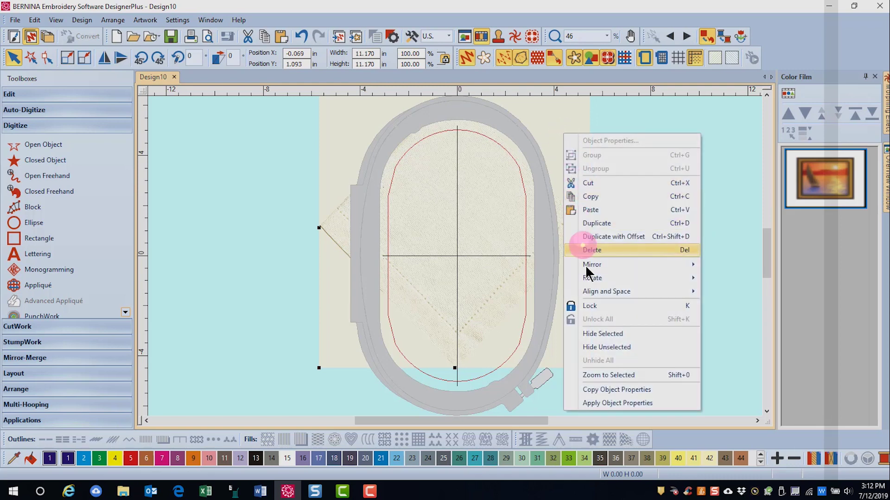
left_click(592, 306)
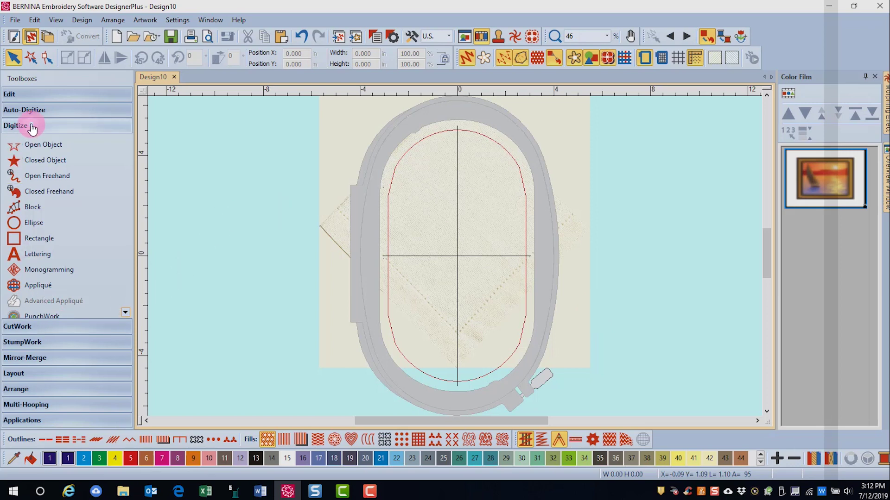
Digitize a colour-1 single-outline open line as a three-point V pointing down to the napkin corner
left_click(42, 144)
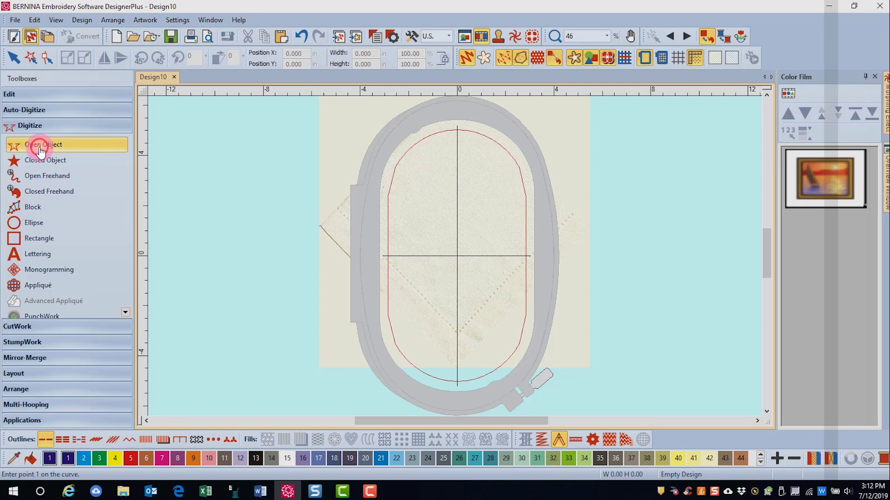
left_click(48, 441)
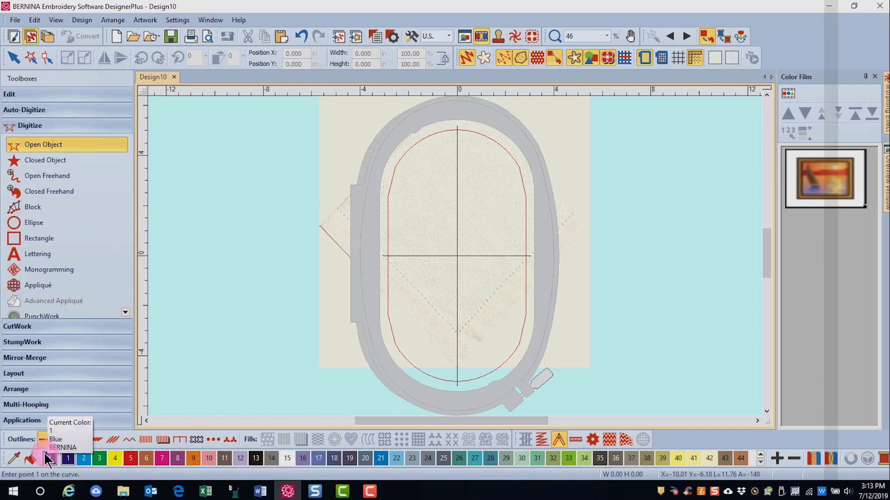
left_click(482, 101)
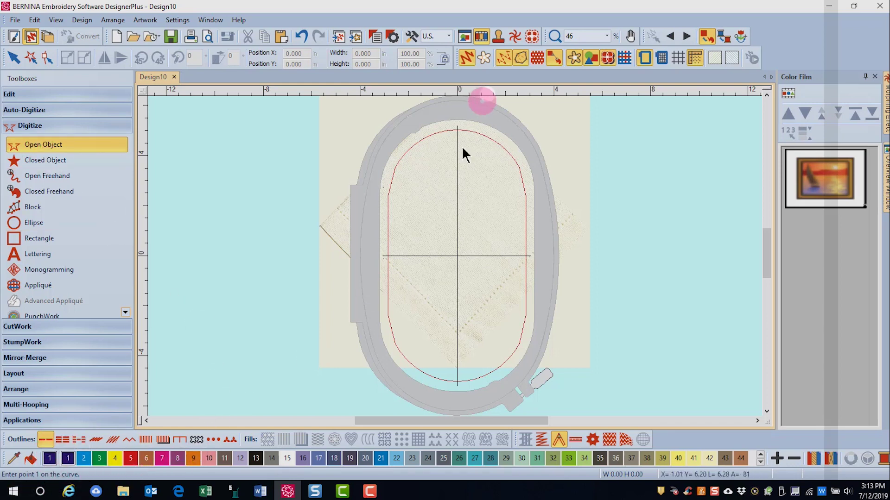
left_click(392, 303)
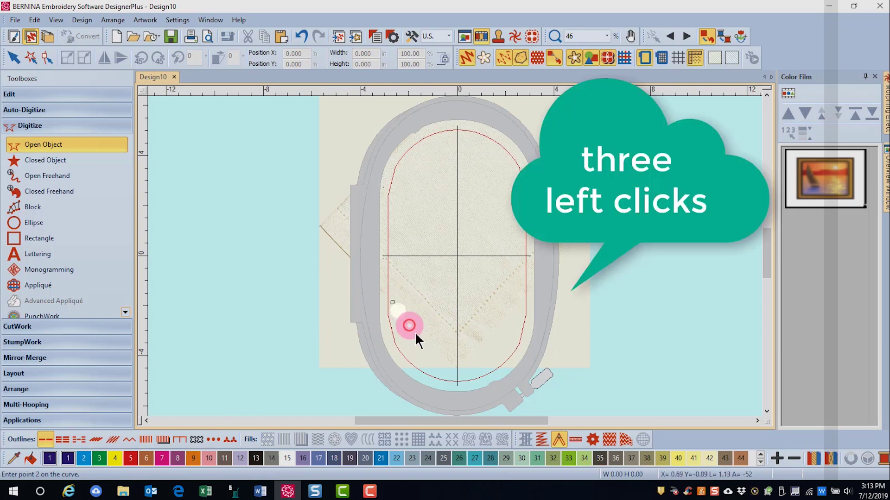
left_click(456, 367)
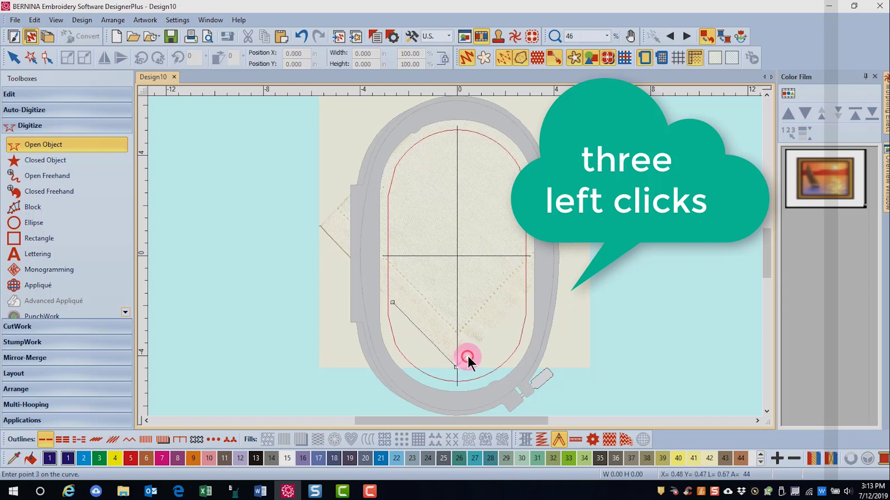
left_click(519, 307)
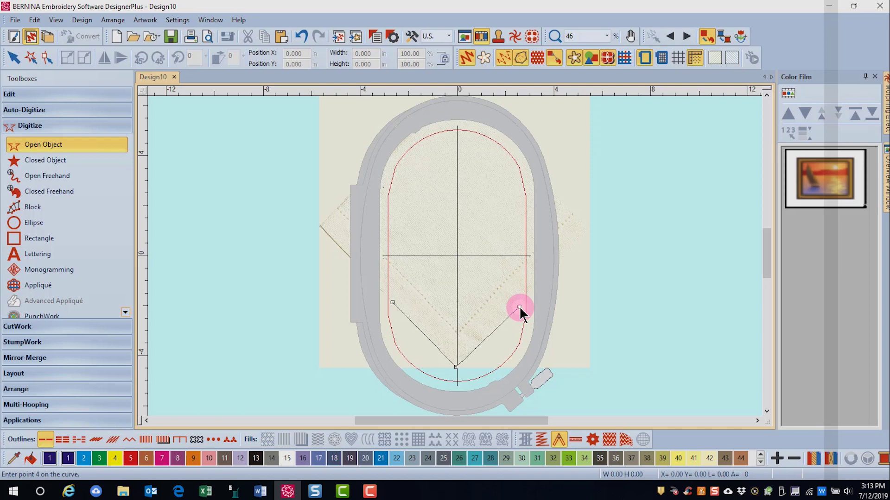
key("Return")
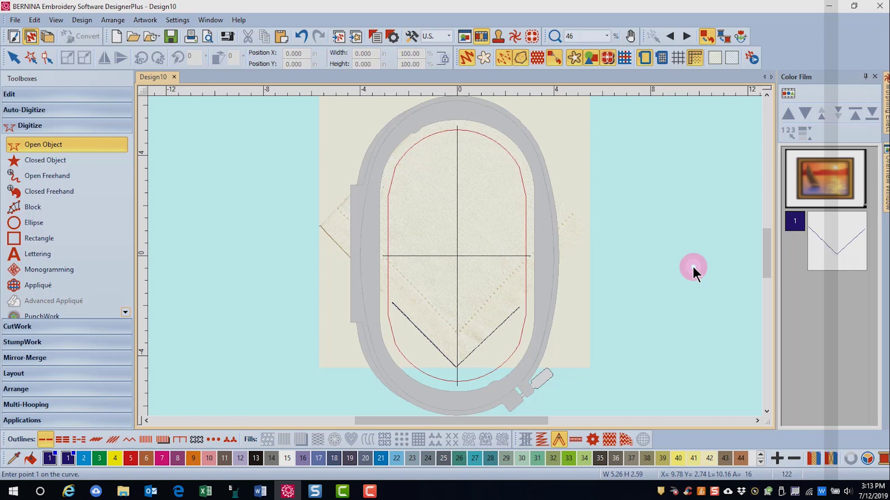
Insert the Gilded Silver 1 design from the BERNINA 8 Embroidery library into the hoop
left_click(340, 38)
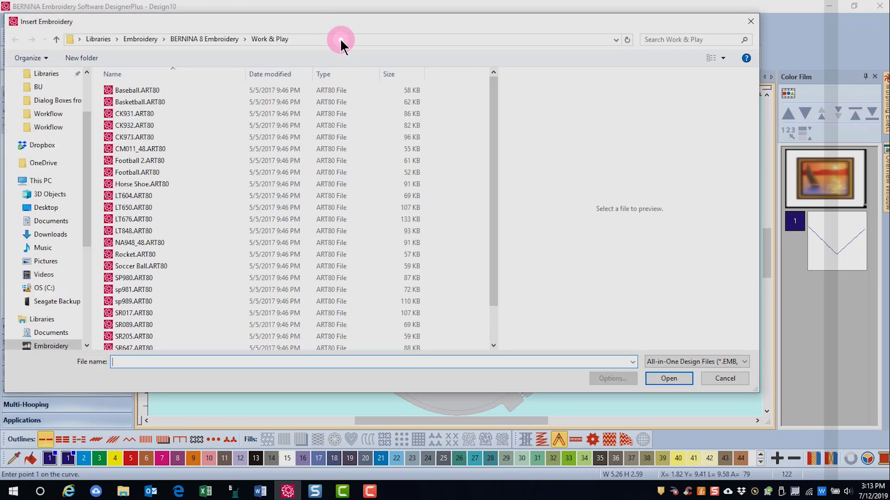
left_click(227, 39)
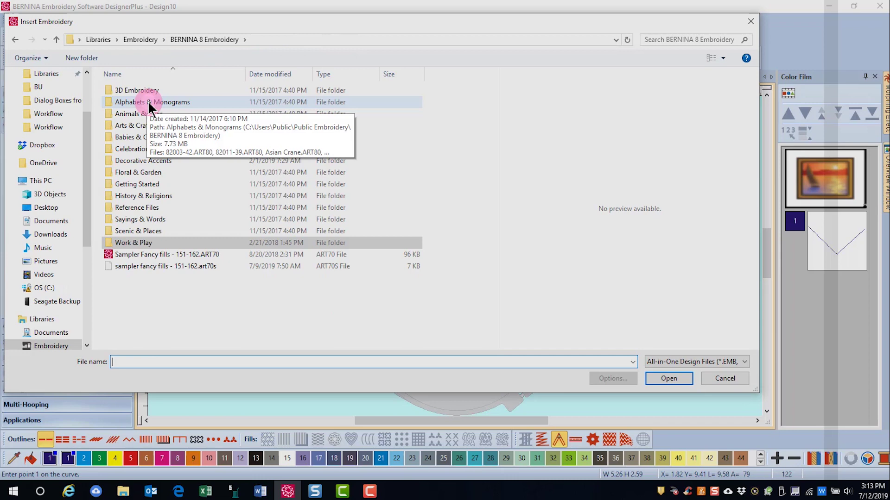
double_click(144, 96)
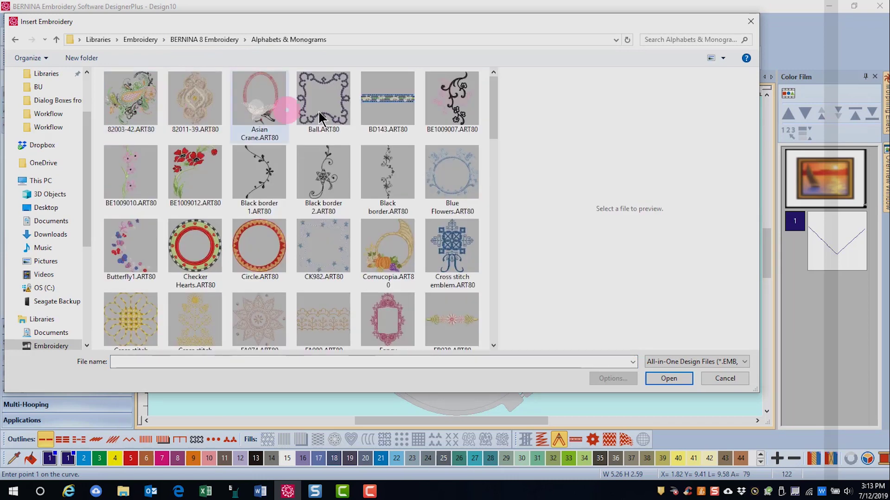
scroll(440, 273, "down", 3)
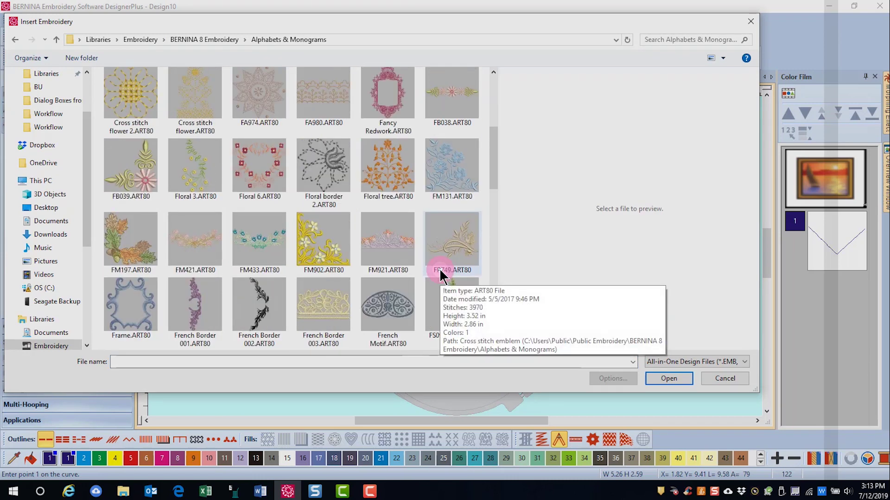
scroll(445, 264, "down", 3)
left_click(317, 244)
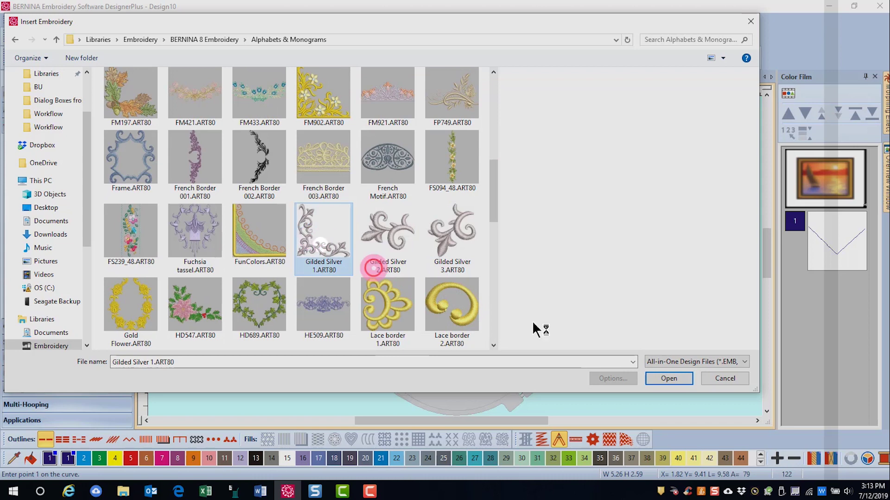
left_click(665, 380)
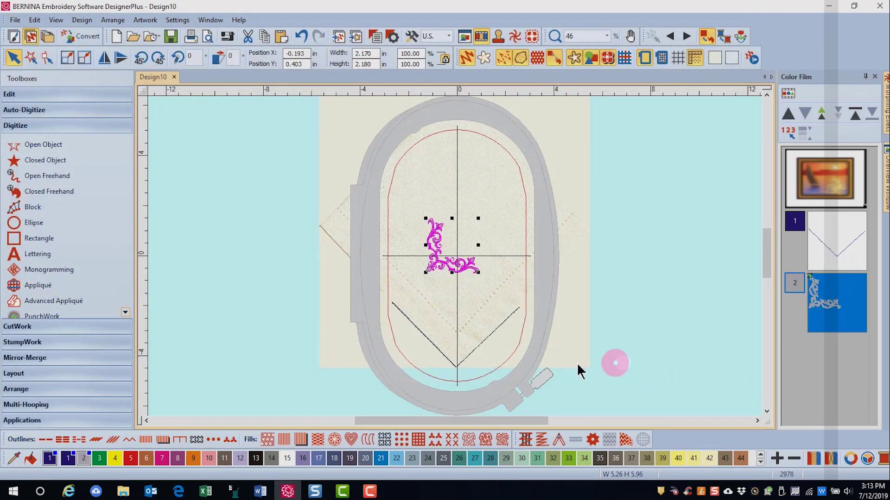
Rotate the motif left 45° into a V and nudge it onto the centre line above the V point
left_click(141, 58)
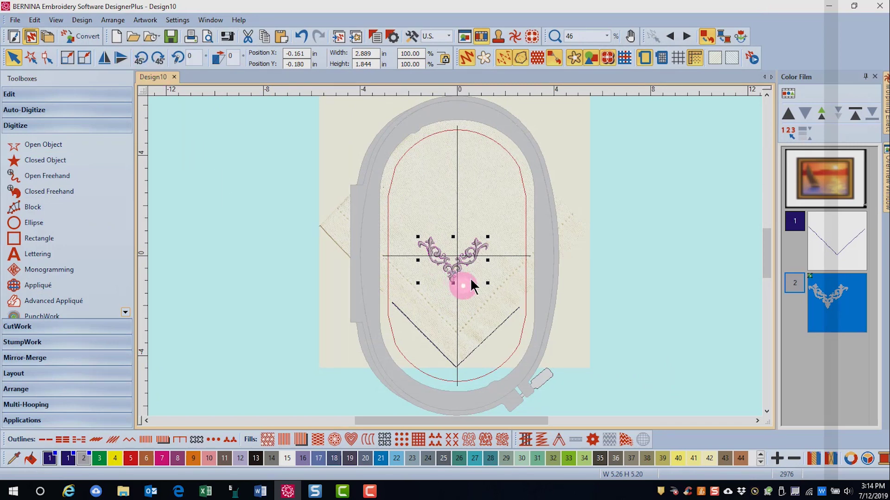
key("Right")
key("Right")
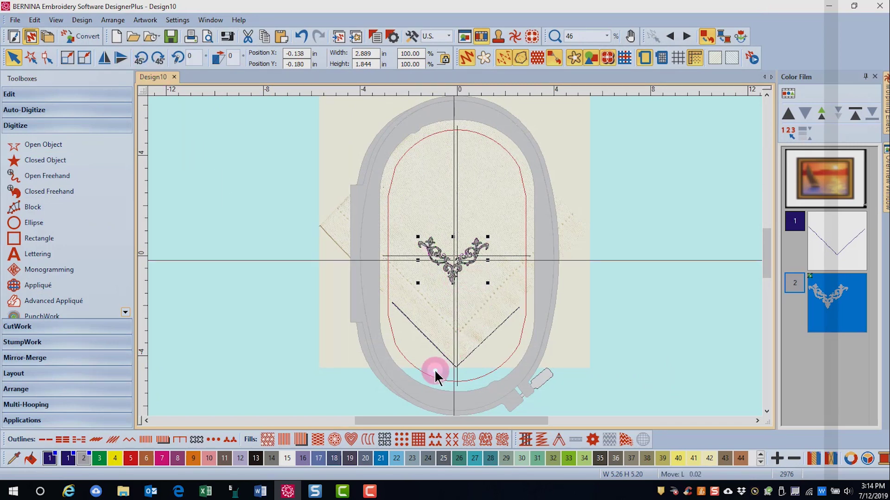
key("Right")
key("Right")
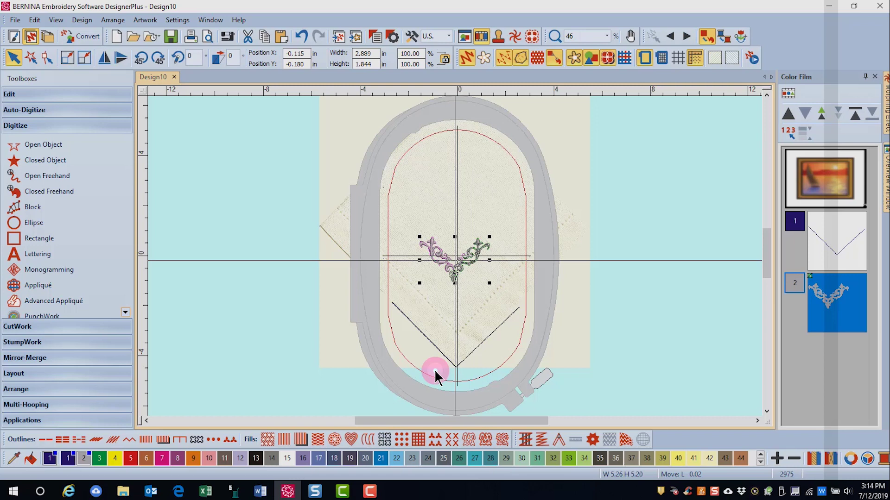
key("Right")
key("Right")
key("Right")
key("Right")
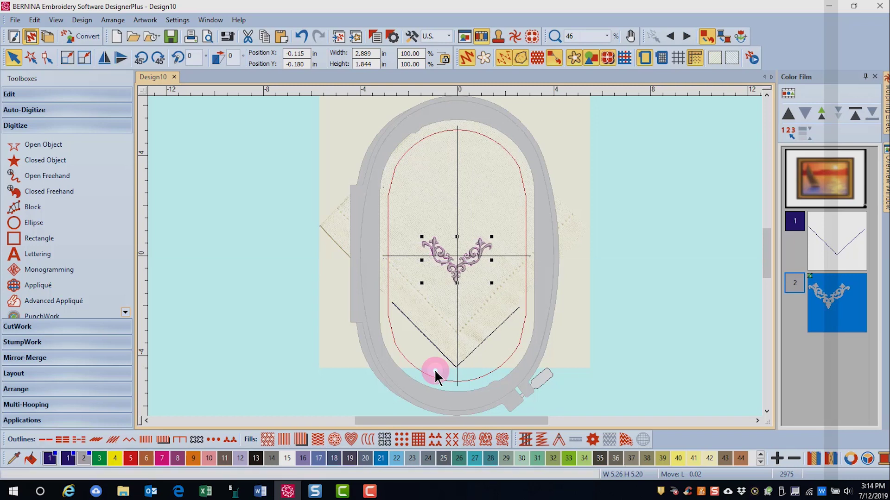
key("Down")
key("Down")
key("Down")
key("Down")
key("Down")
key("Down")
key("Down")
key("Down")
key("Down")
key("Down")
key("Down")
key("Down")
key("Down")
key("Down")
key("Down")
key("Down")
key("Down")
key("Down")
key("Down")
key("Down")
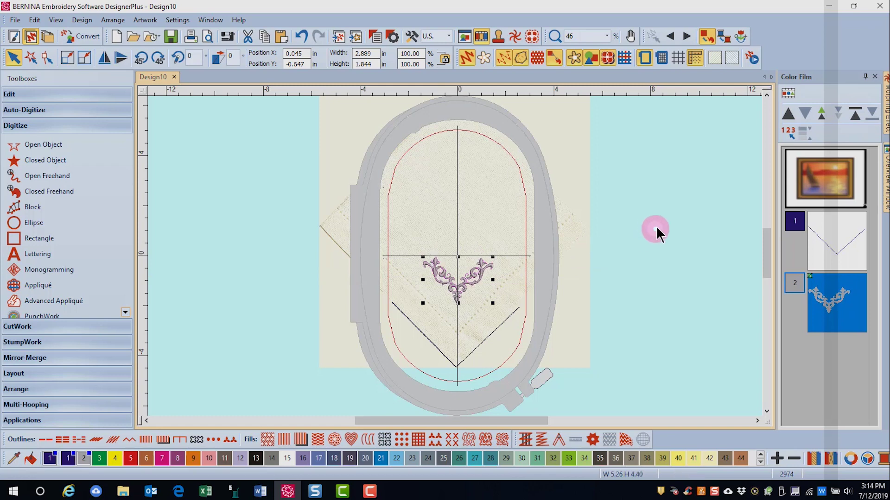
Create a 1-inch letter 'L' in the Anniversary font and place it above the motif
left_click(647, 202)
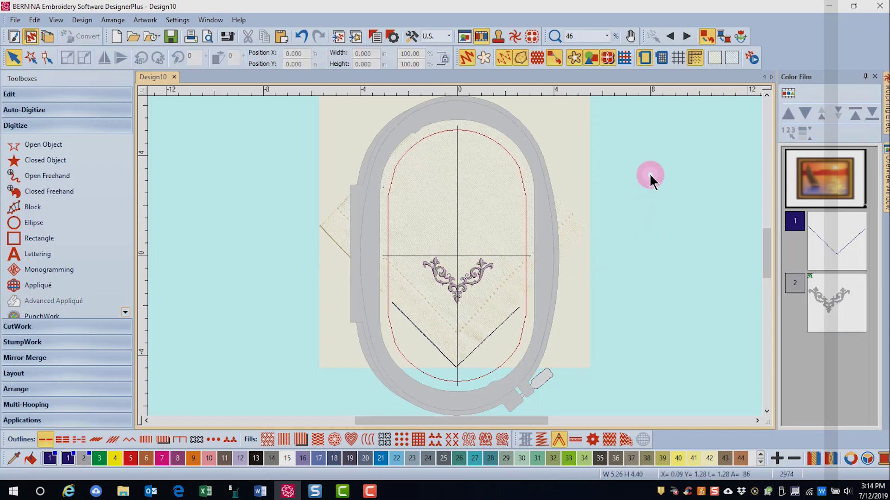
right_click(40, 258)
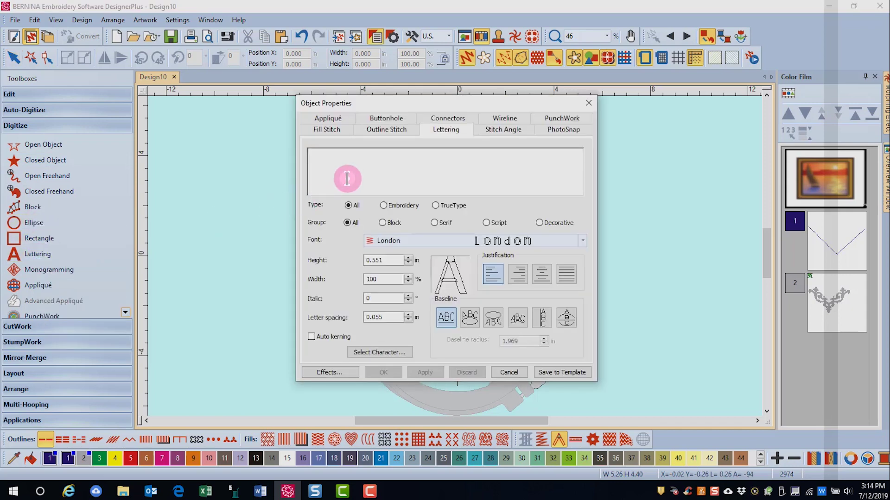
type("L")
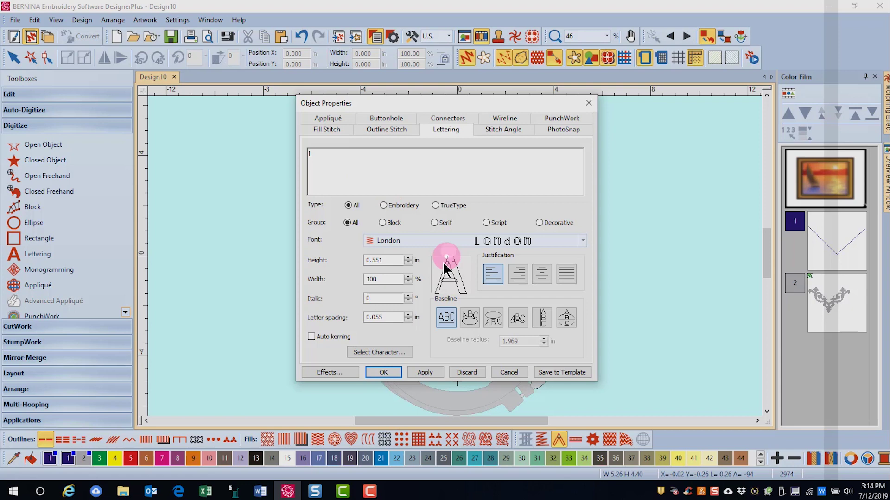
left_click_drag(394, 260, 342, 260)
type("1")
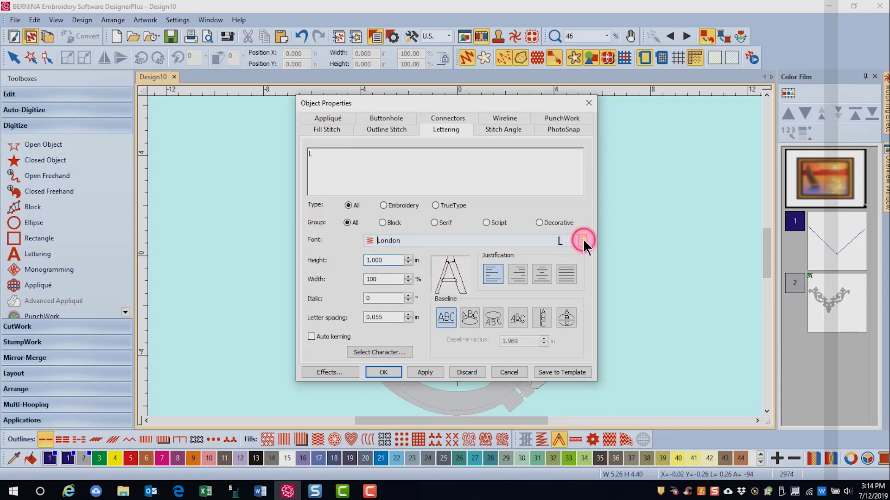
left_click(583, 240)
scroll(583, 241, "up", 10)
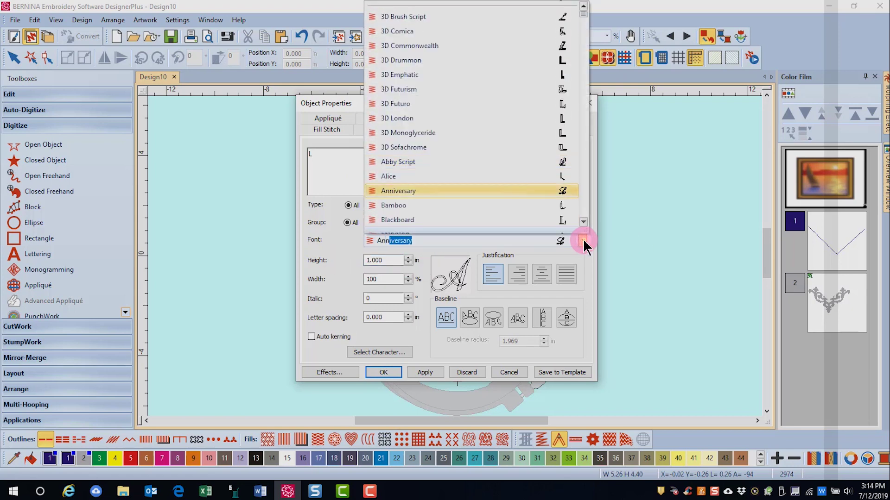
key("Return")
left_click(457, 253)
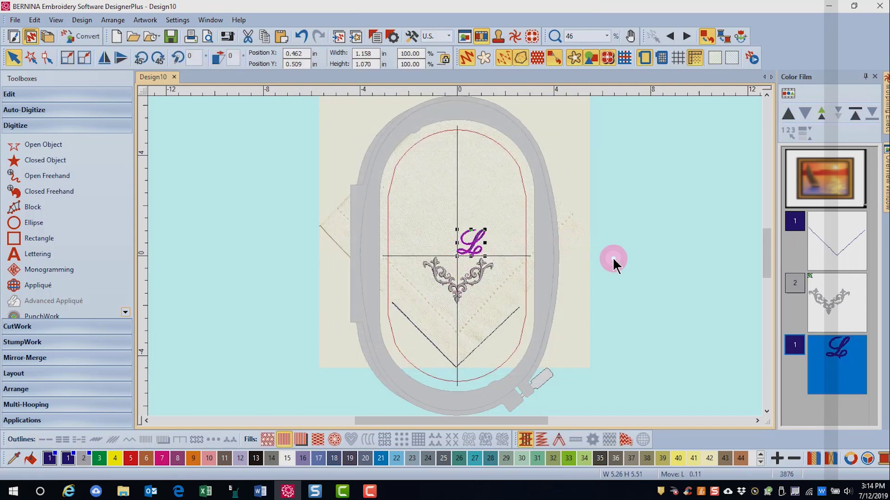
Move the L onto the vertical centre line and give it thread colour 2
key("c")
key("Right")
key("Right")
key("Right")
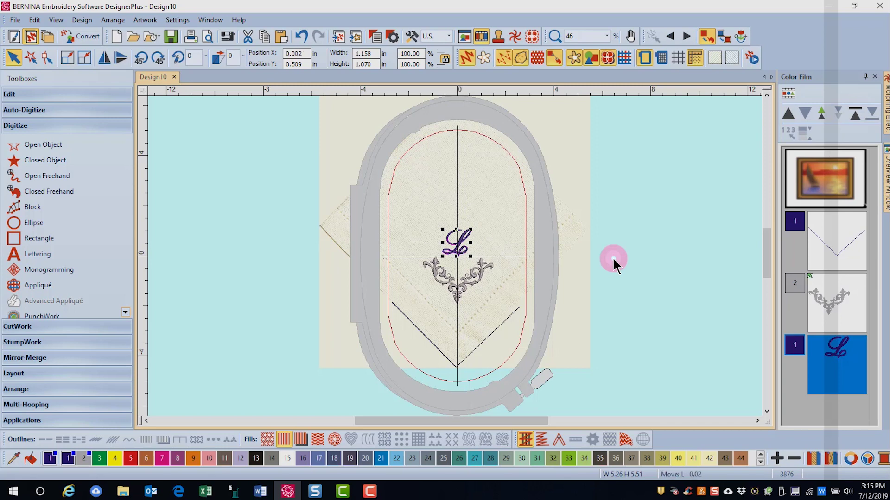
key("Right")
key("Right")
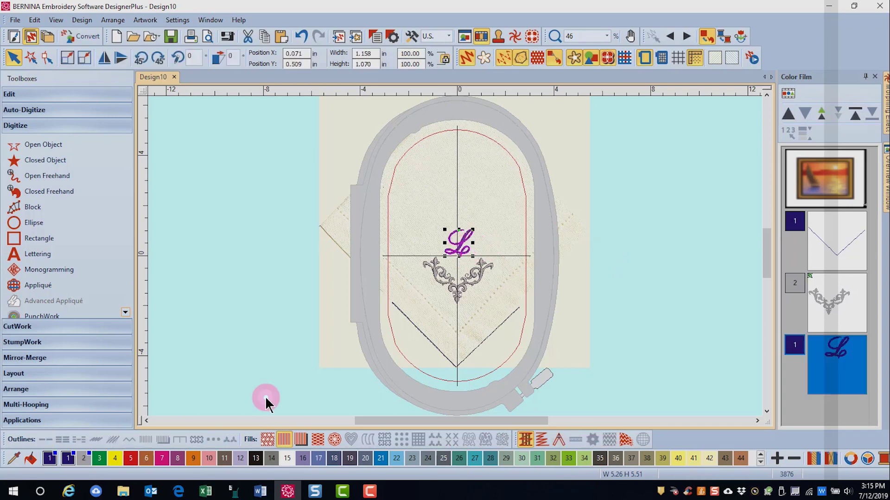
left_click(83, 460)
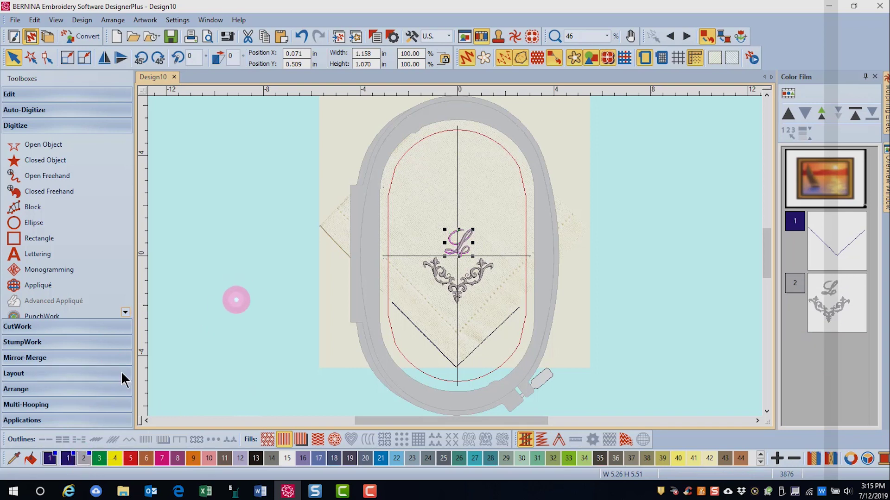
Align the centres of the L and the corner motif vertically, then deselect both
left_click(610, 290)
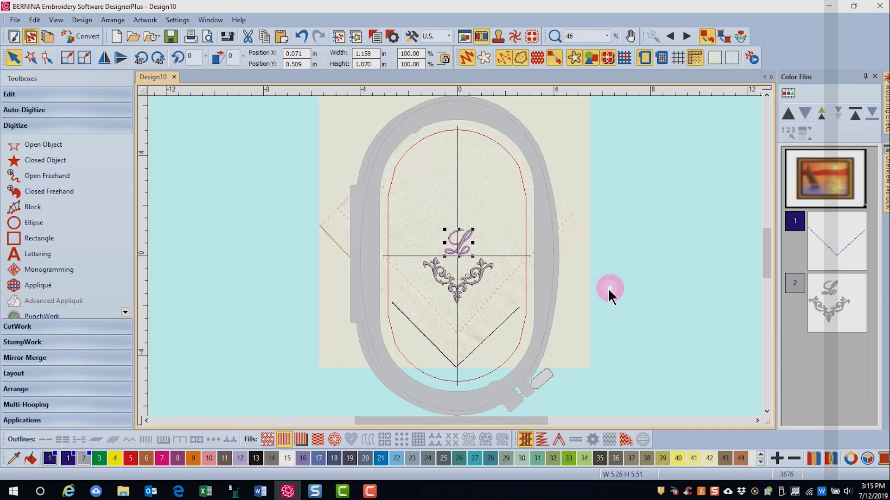
left_click(463, 285, "ctrl")
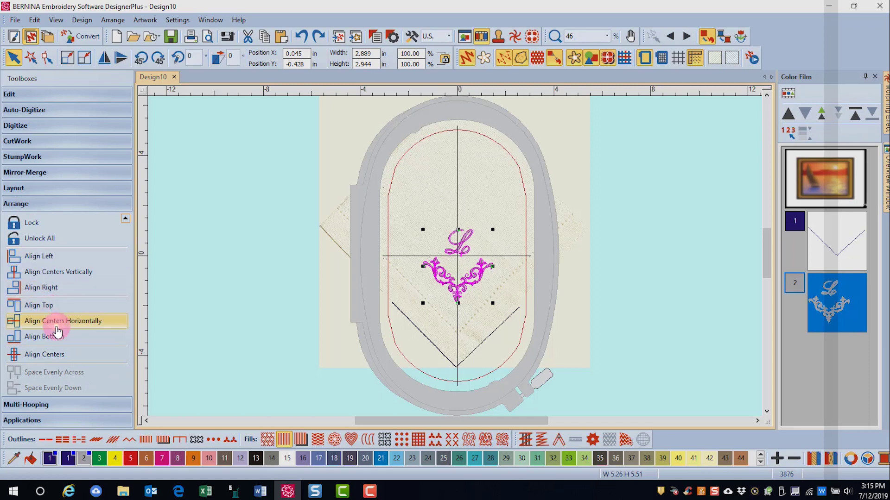
left_click(57, 277)
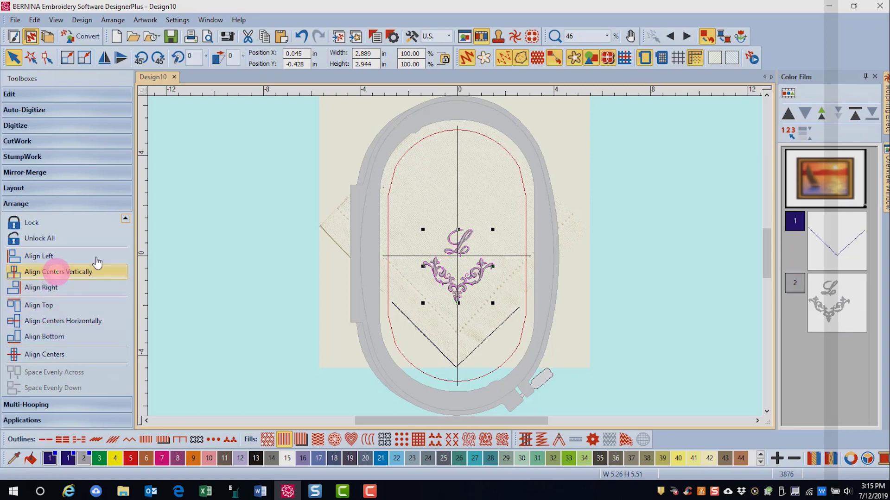
left_click(206, 201)
left_click(684, 304)
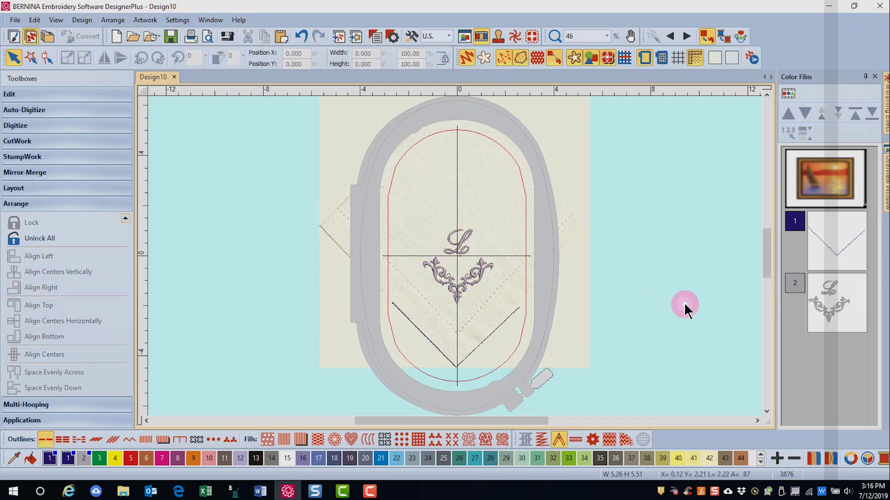